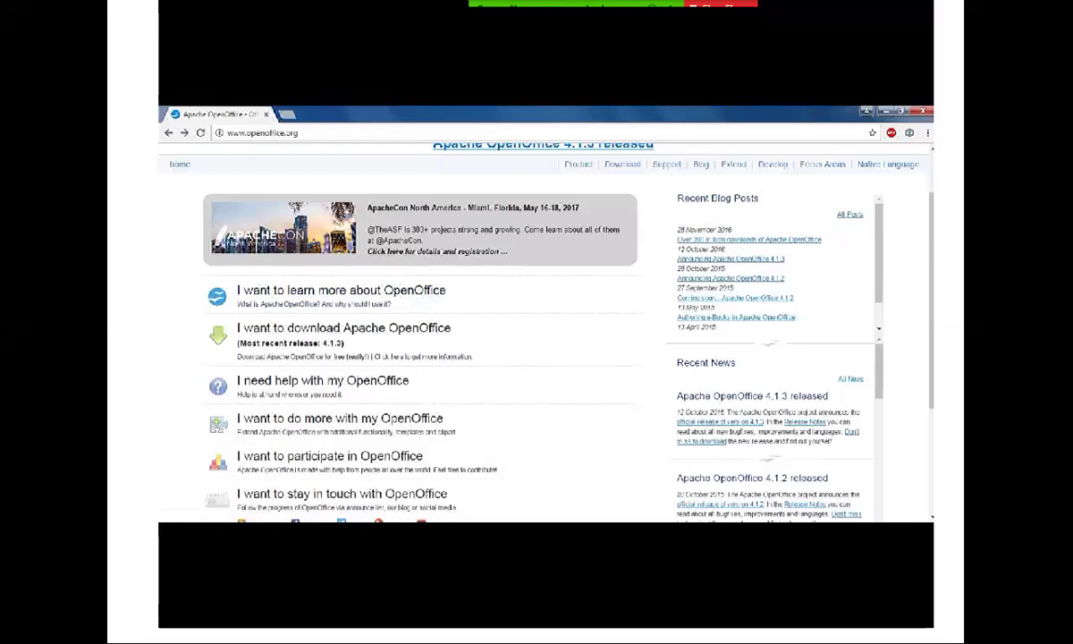
# Follow 'I want to download Apache OpenOffice' from the openoffice.org home page to the 4.1.3 download page.
pyautogui.scroll(1, 544, 331)
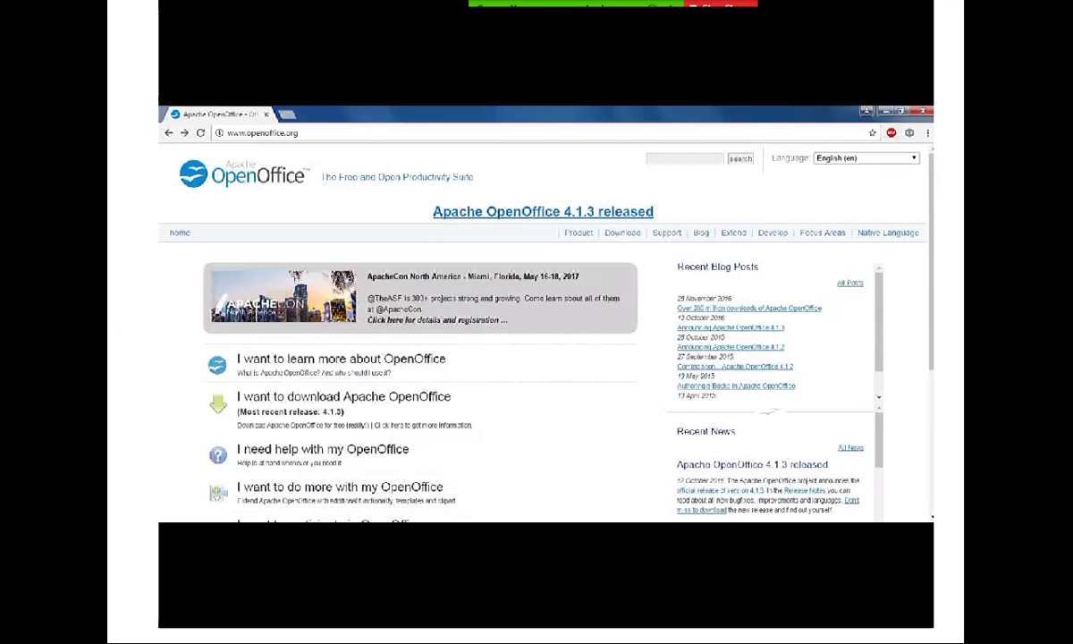
pyautogui.scroll(-2, 543, 331)
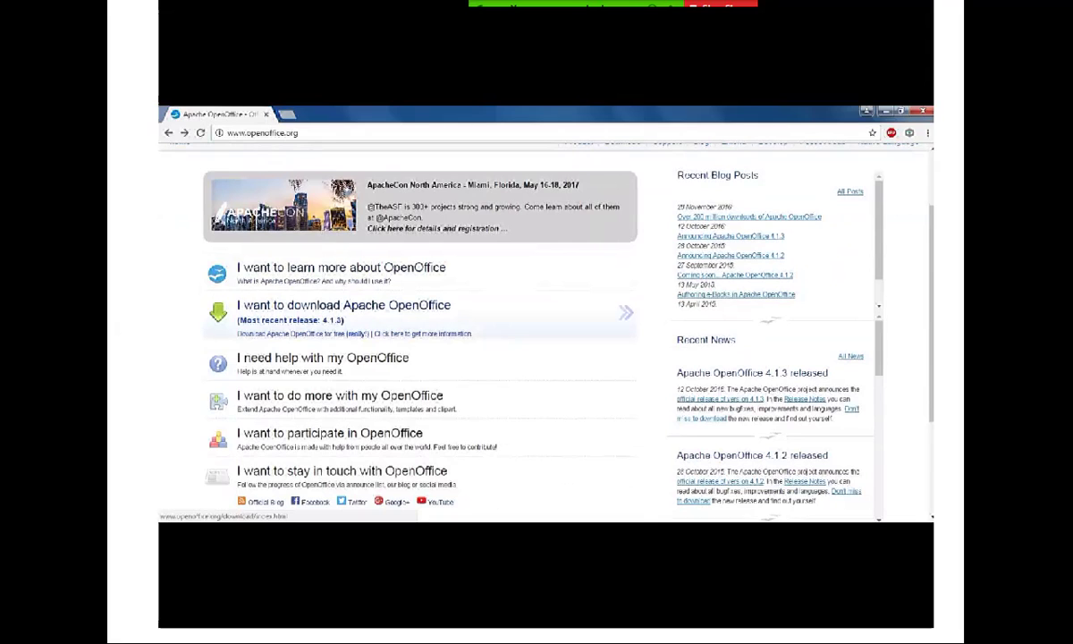
pyautogui.click(343, 309)
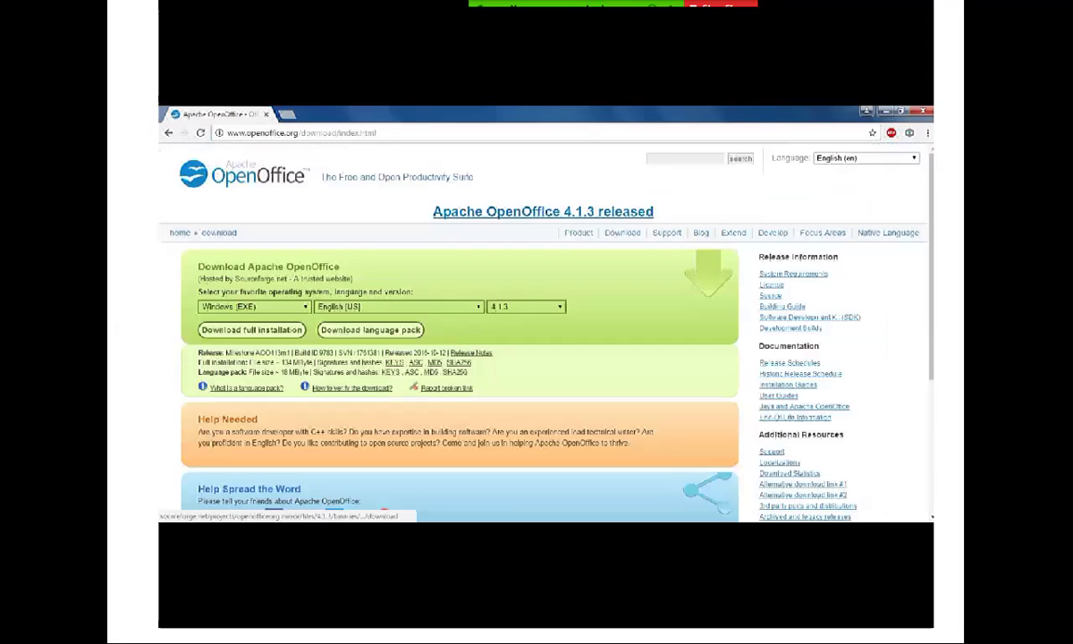
# Confirm Windows (EXE) as the operating system and English [US] as the installer language.
pyautogui.click(253, 306)
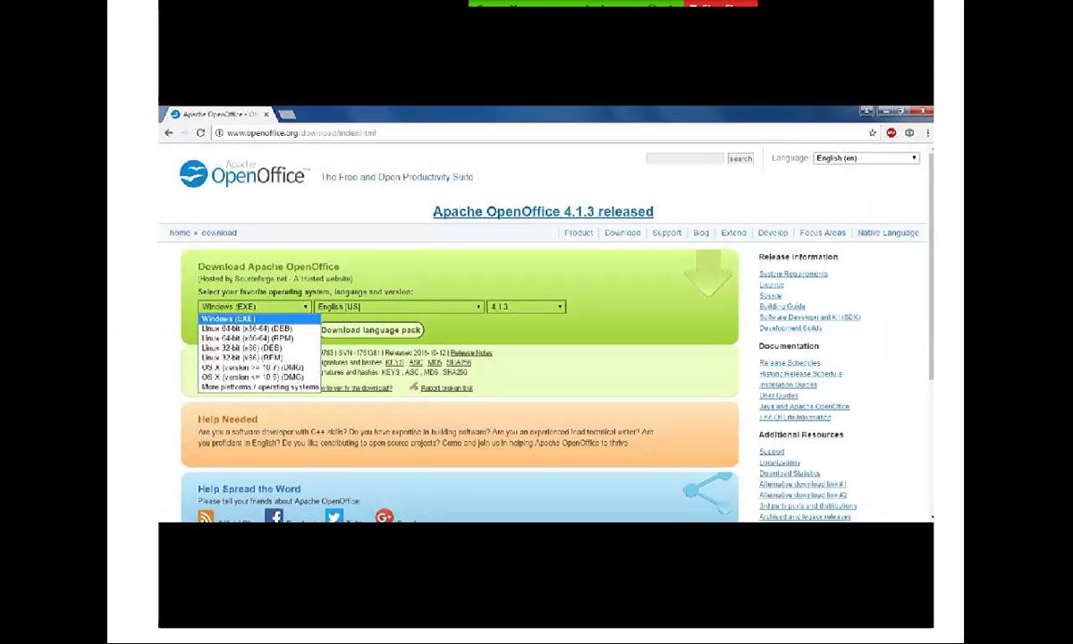
pyautogui.press('Escape')
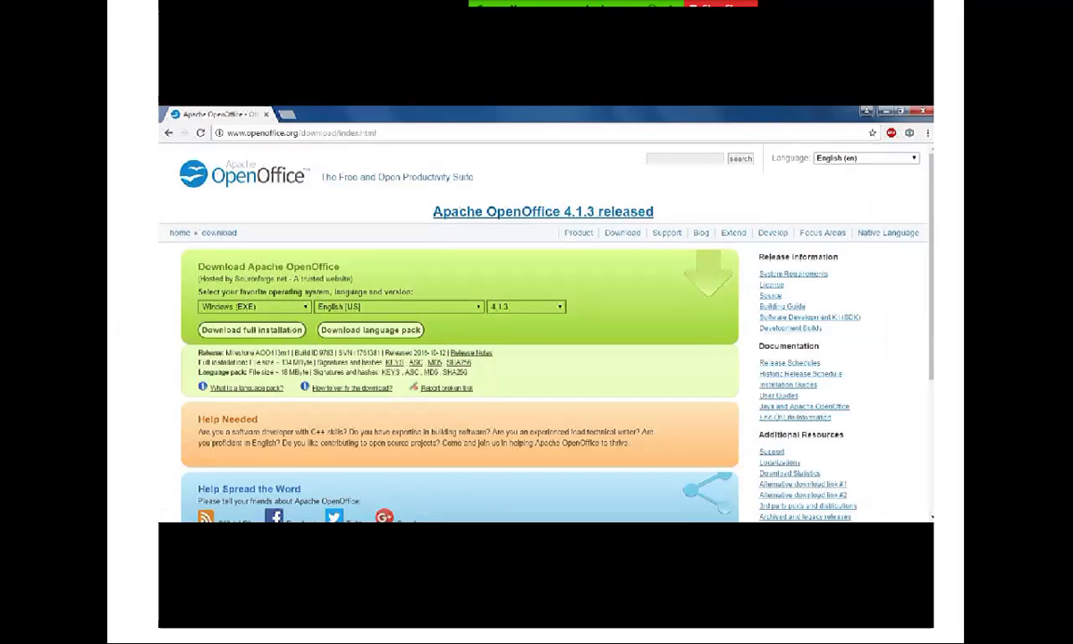
pyautogui.click(398, 306)
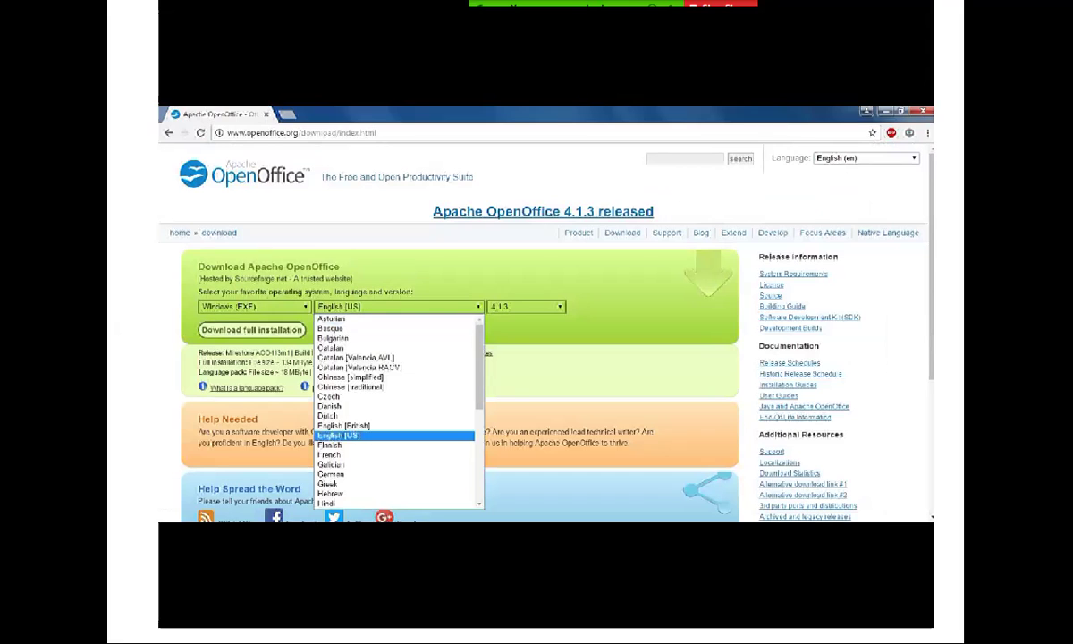
pyautogui.click(338, 434)
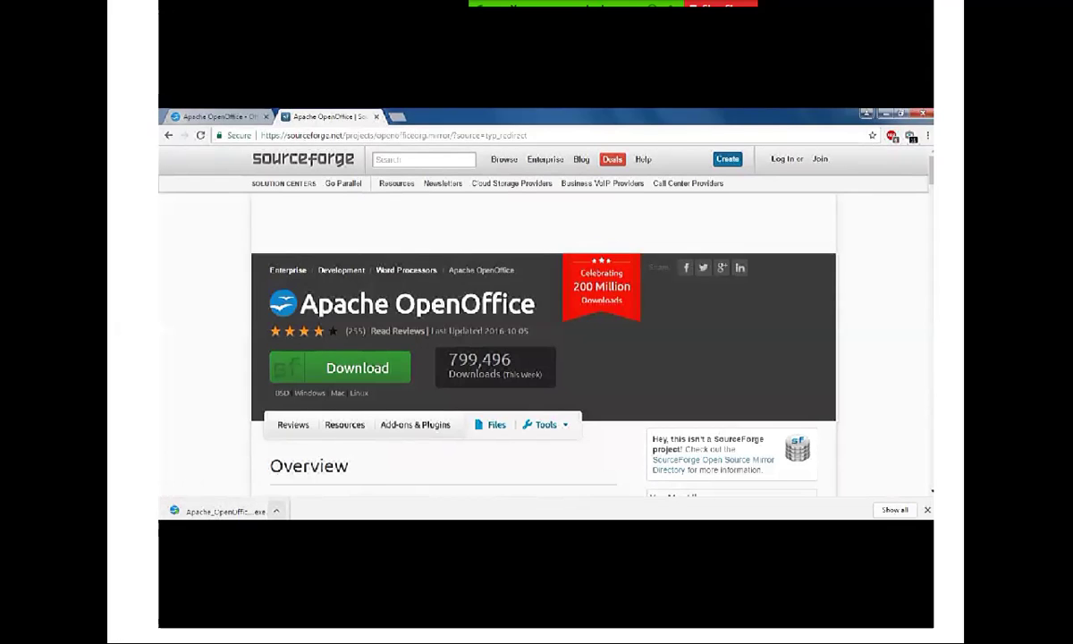
# Run the downloaded OpenOffice 4.1.3 installer and allow it to make changes.
pyautogui.click(277, 511)
pyautogui.click(295, 439)
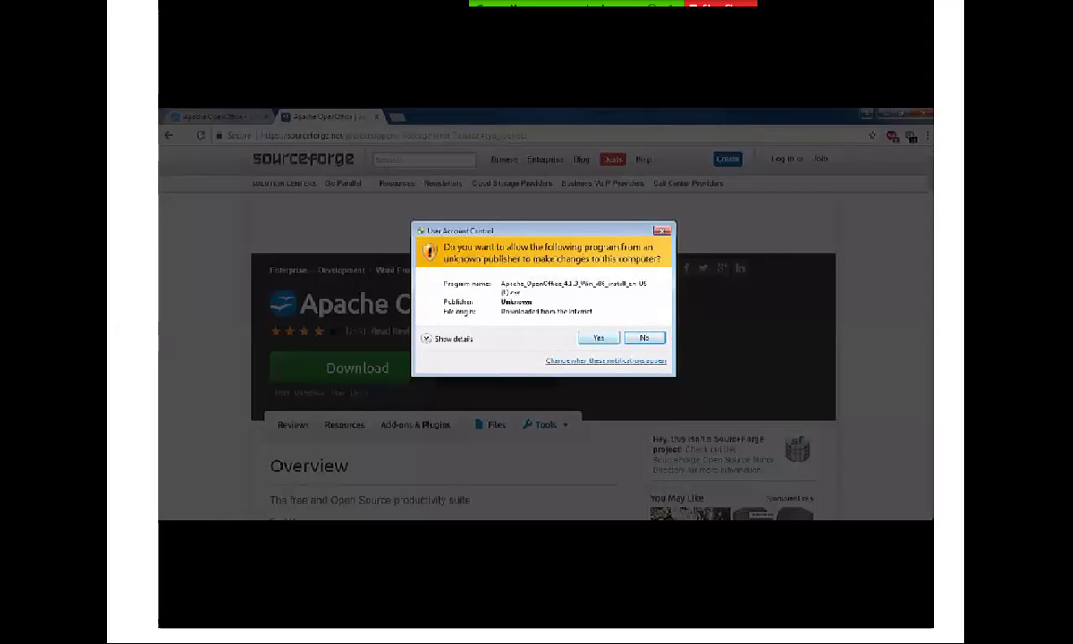
pyautogui.hotkey('alt', 'y')
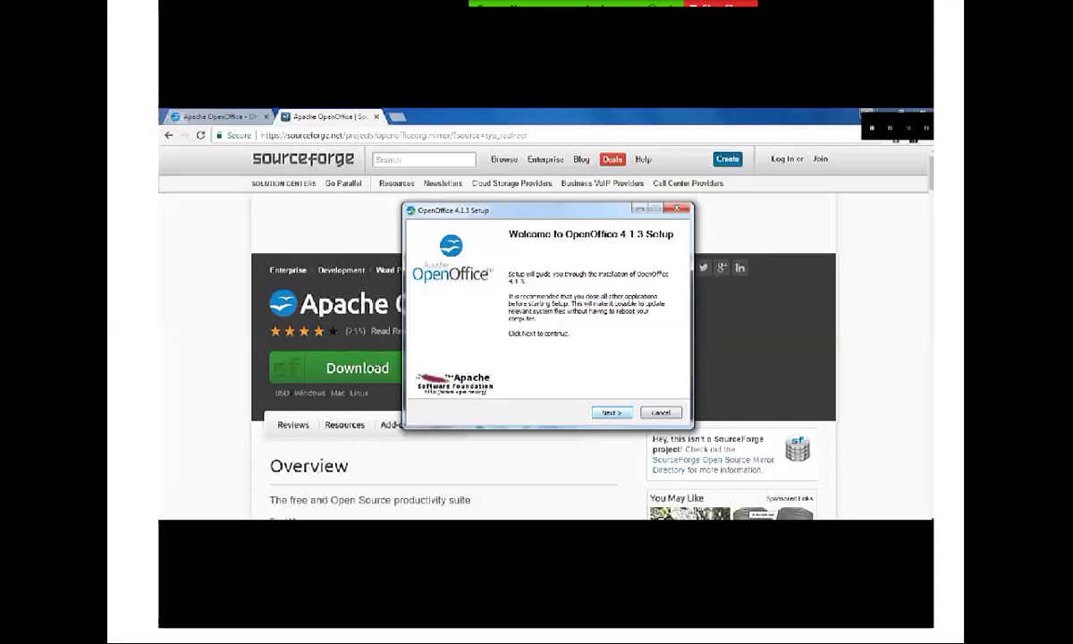
# Unpack the installation files into the default desktop destination folder.
pyautogui.press('Return')
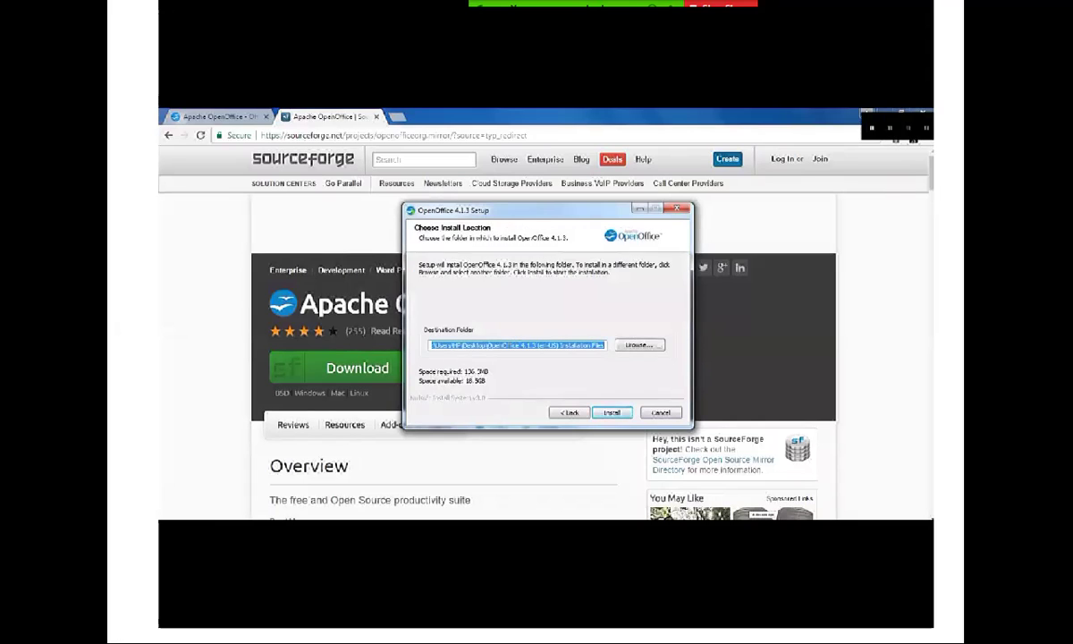
pyautogui.press('End')
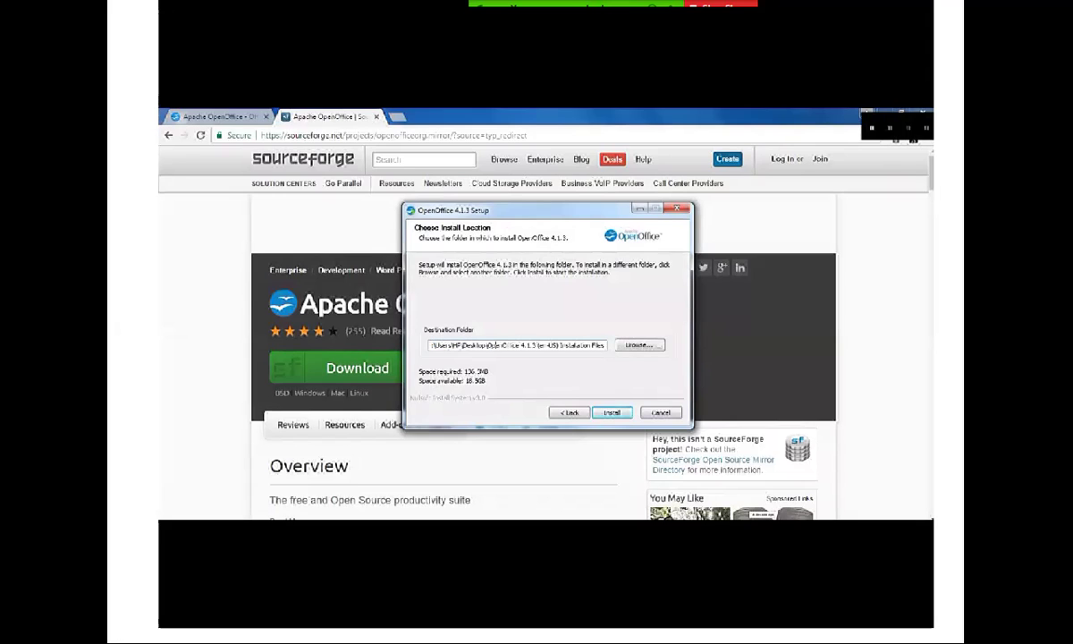
pyautogui.press('Home')
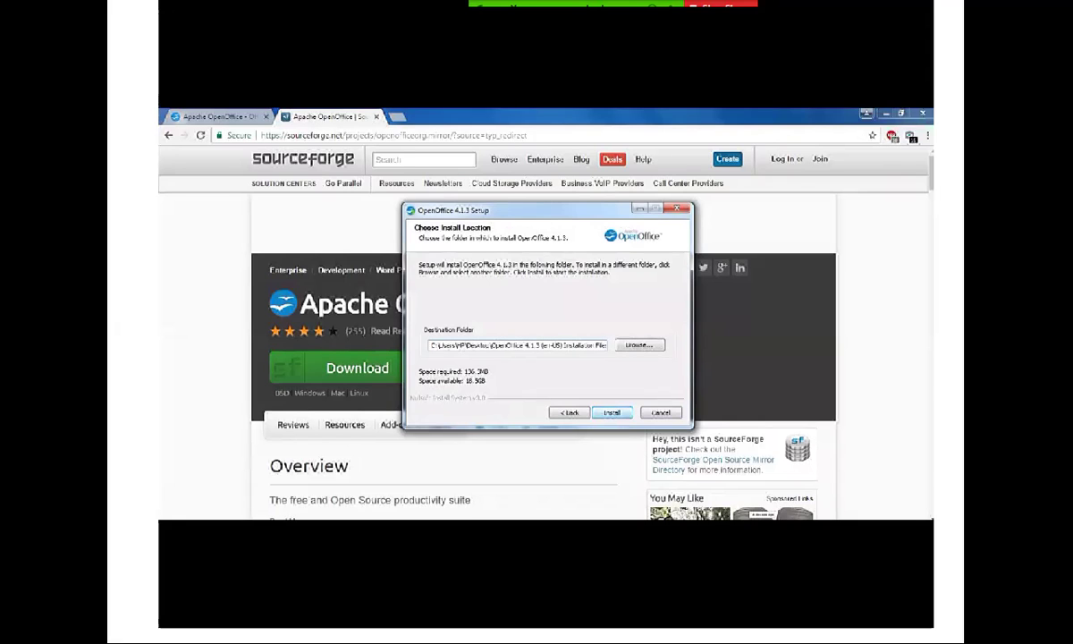
pyautogui.click(611, 412)
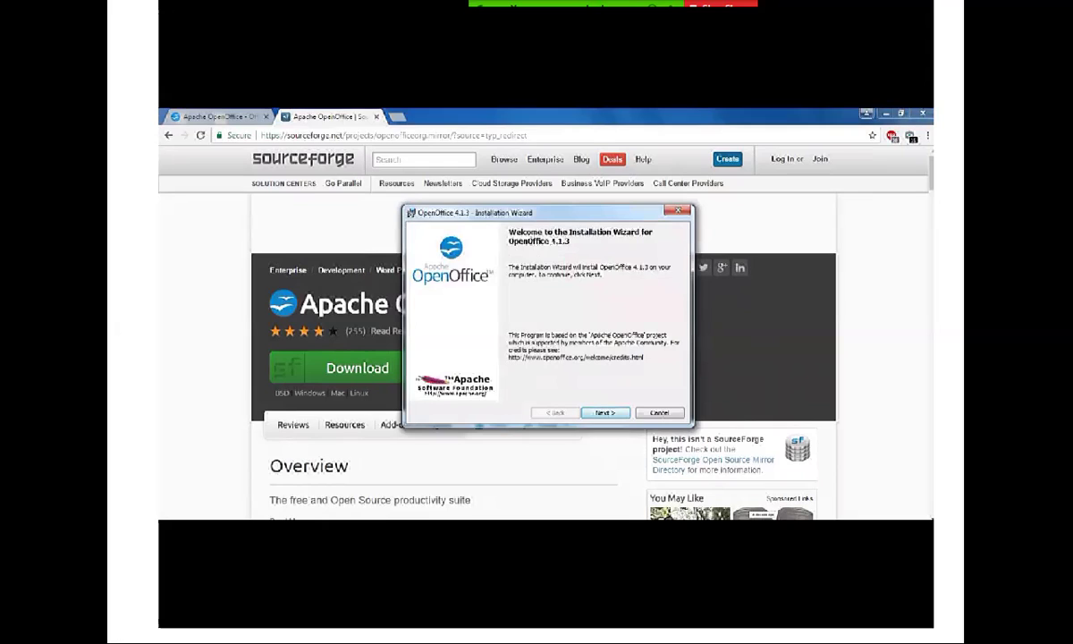
# Replace the prefilled user name, enter organization SHFA, and keep the Typical setup type.
pyautogui.press('Return')
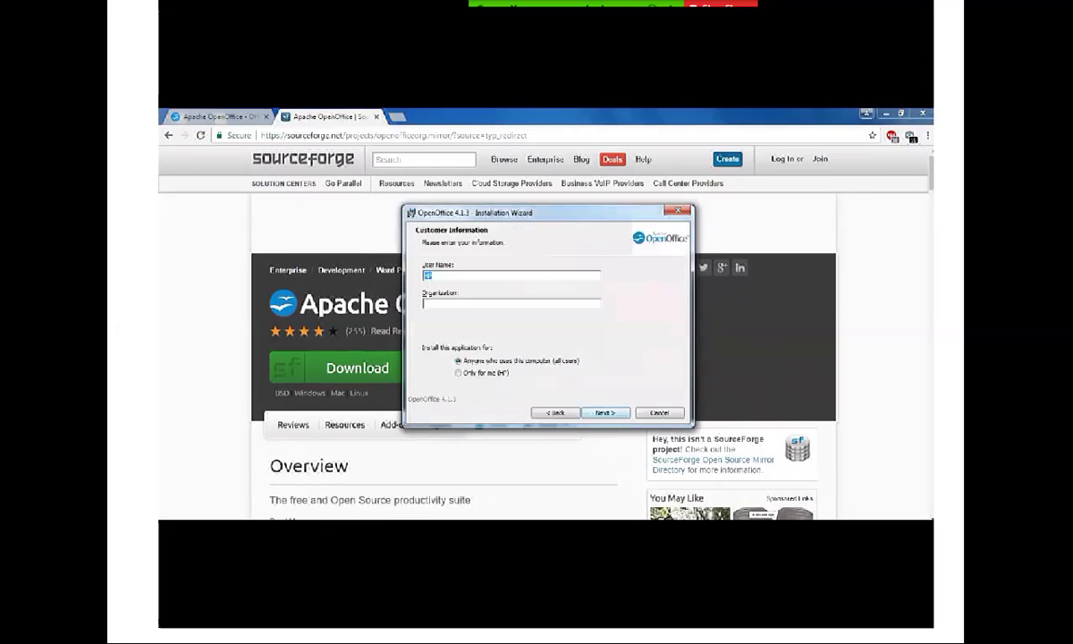
pyautogui.press('End')
pyautogui.press('BackSpace')
pyautogui.press('BackSpace')
pyautogui.write('st')
pyautogui.write('udy Hel')
pyautogui.write('p Po')
pyautogui.write('ALL')
pyautogui.press('BackSpace')
pyautogui.press('BackSpace')
pyautogui.write('SHFA')
pyautogui.click(604, 412)
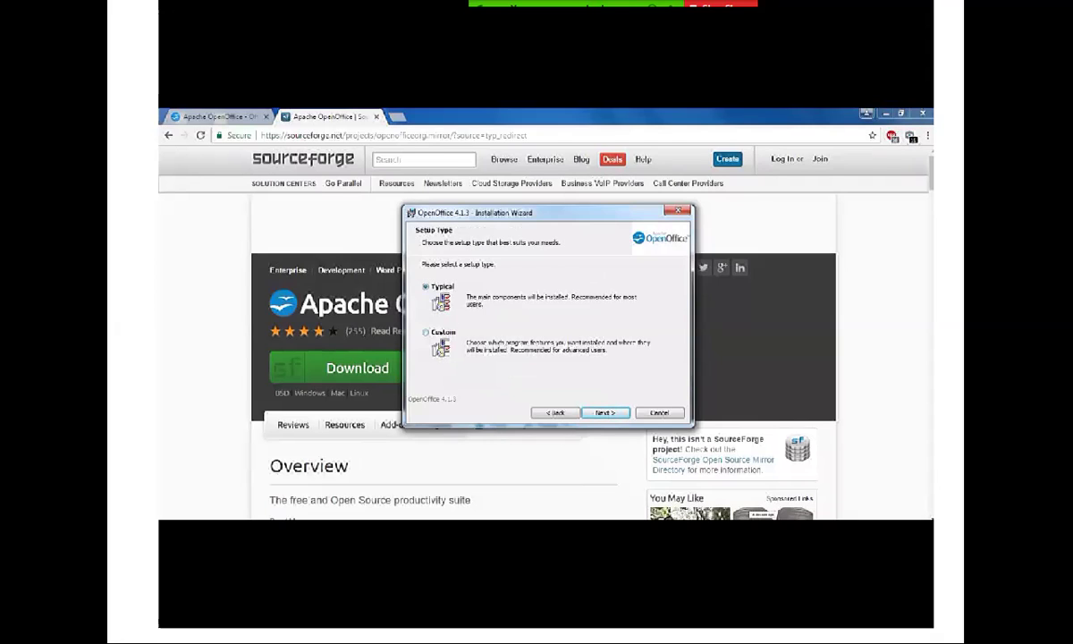
pyautogui.press('Return')
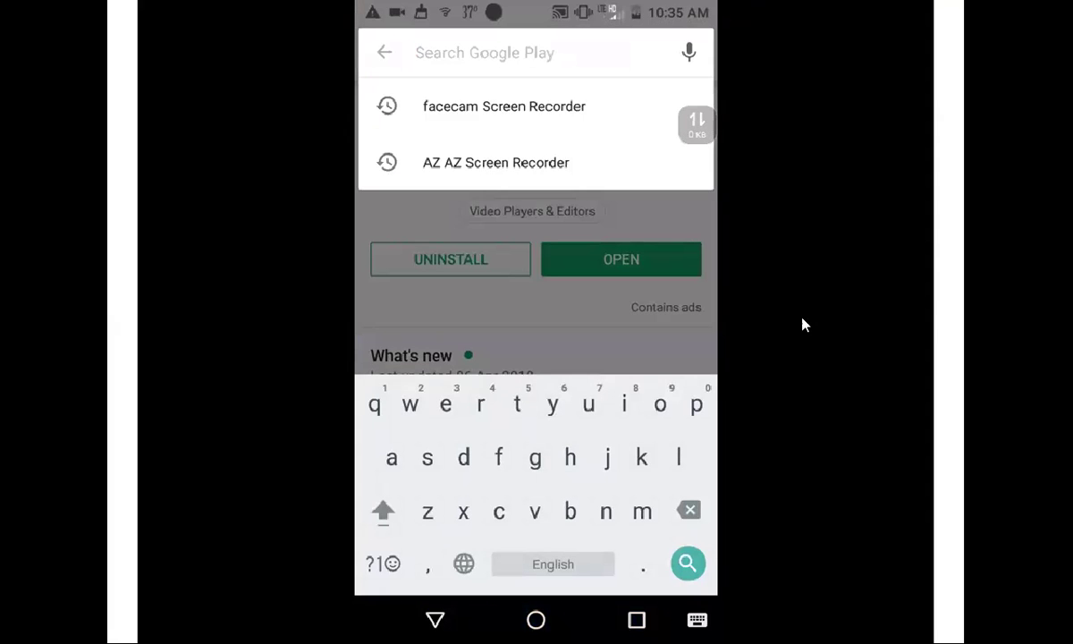
# Search Google Play for 'andr open office', correcting the typos before submitting.
pyautogui.write('ana')
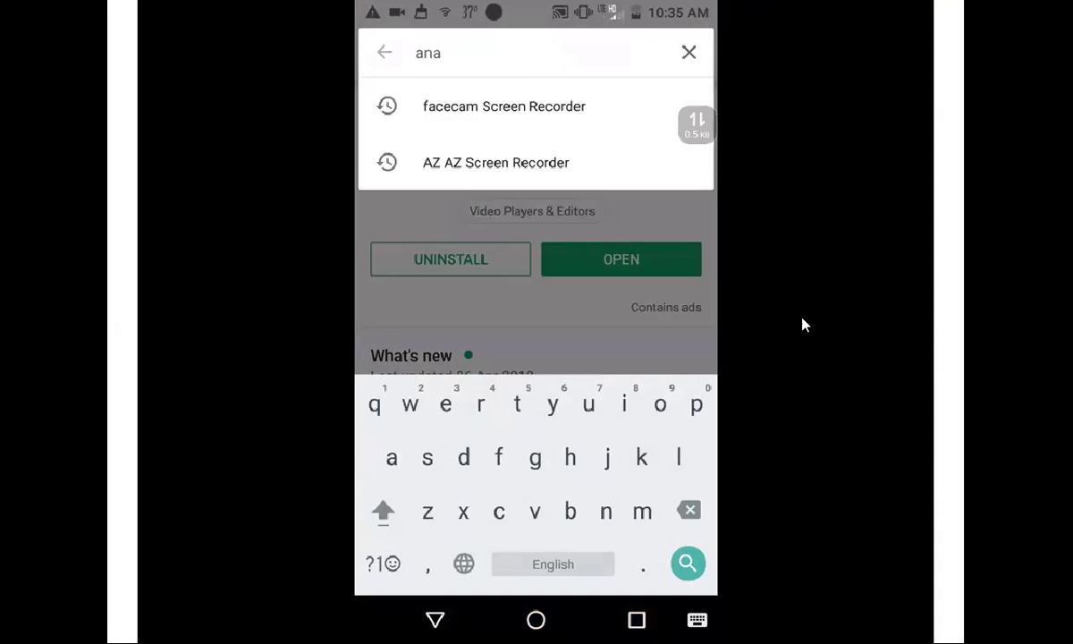
pyautogui.press('BackSpace')
pyautogui.write('d')
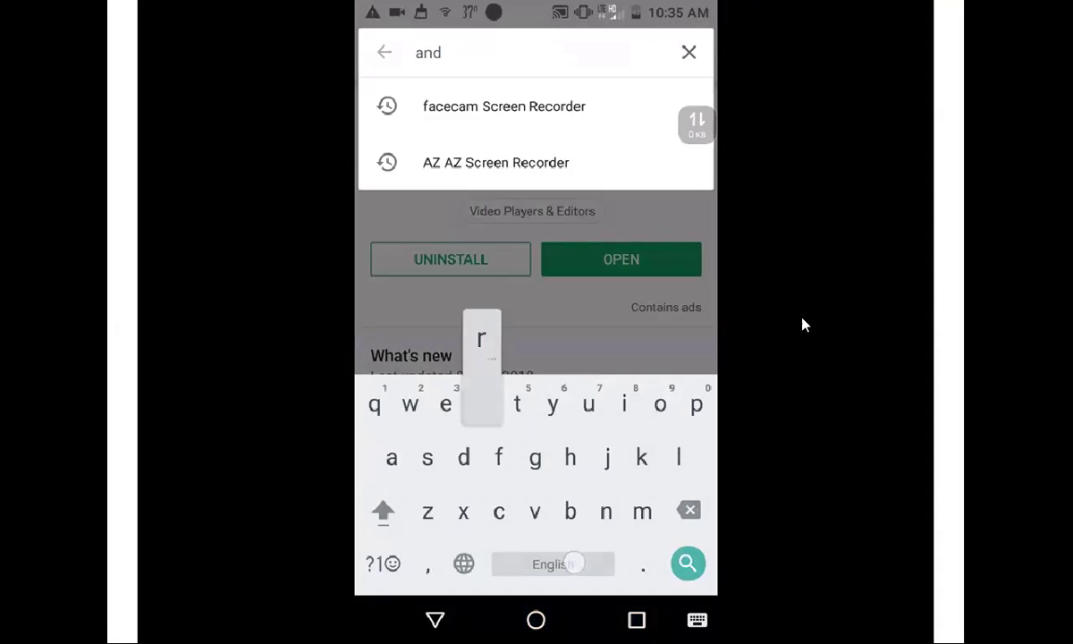
pyautogui.write('r ope')
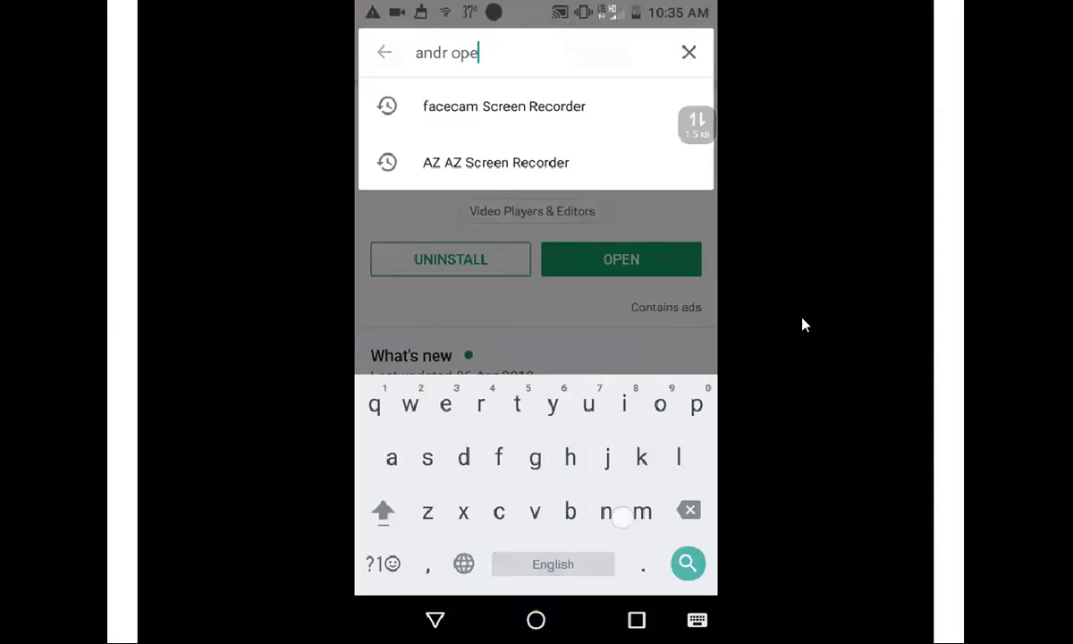
pyautogui.write('n o')
pyautogui.write('d')
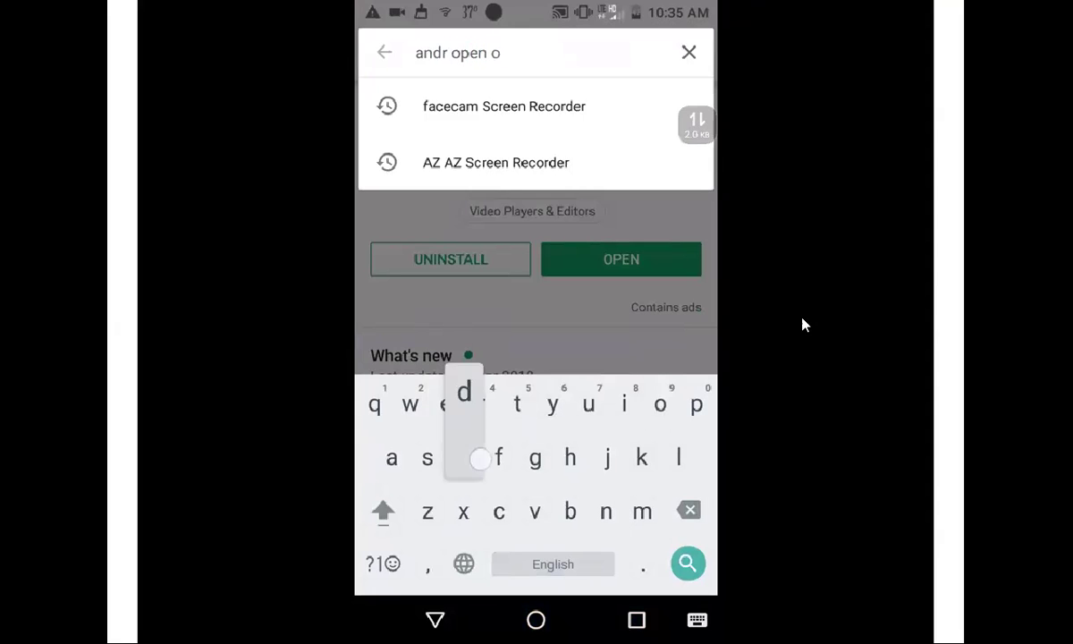
pyautogui.write('f')
pyautogui.press('BackSpace')
pyautogui.press('BackSpace')
pyautogui.write('f')
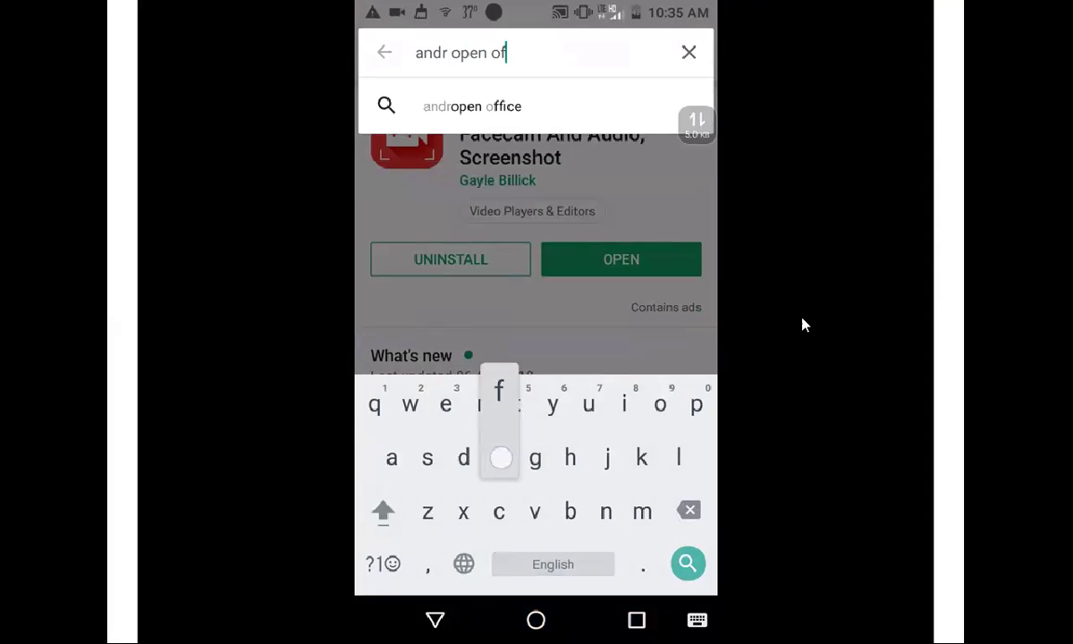
pyautogui.write('fice')
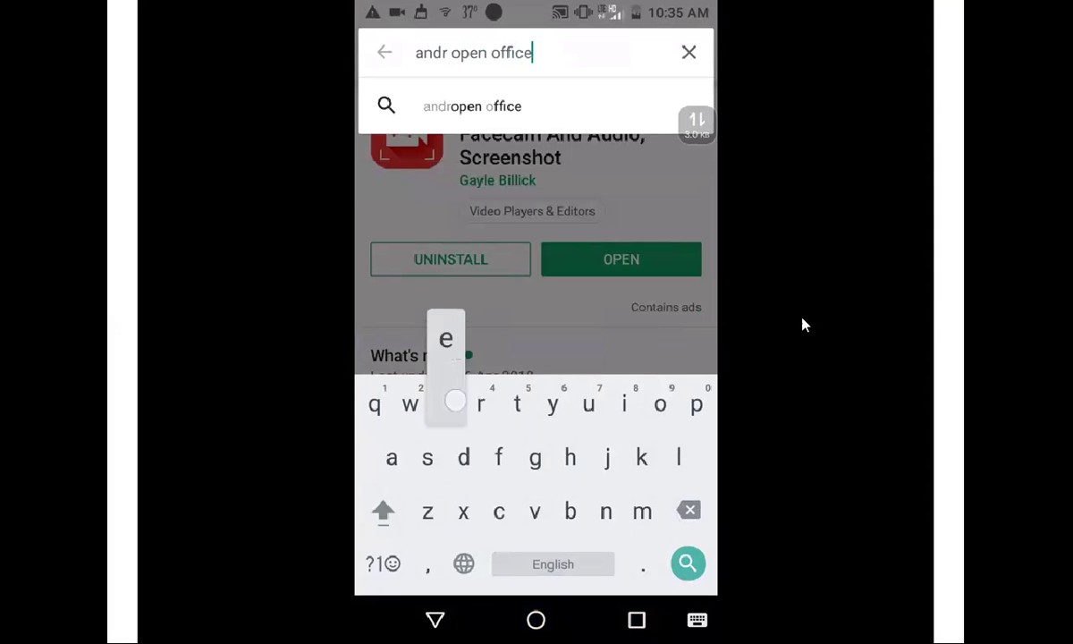
pyautogui.press('Return')
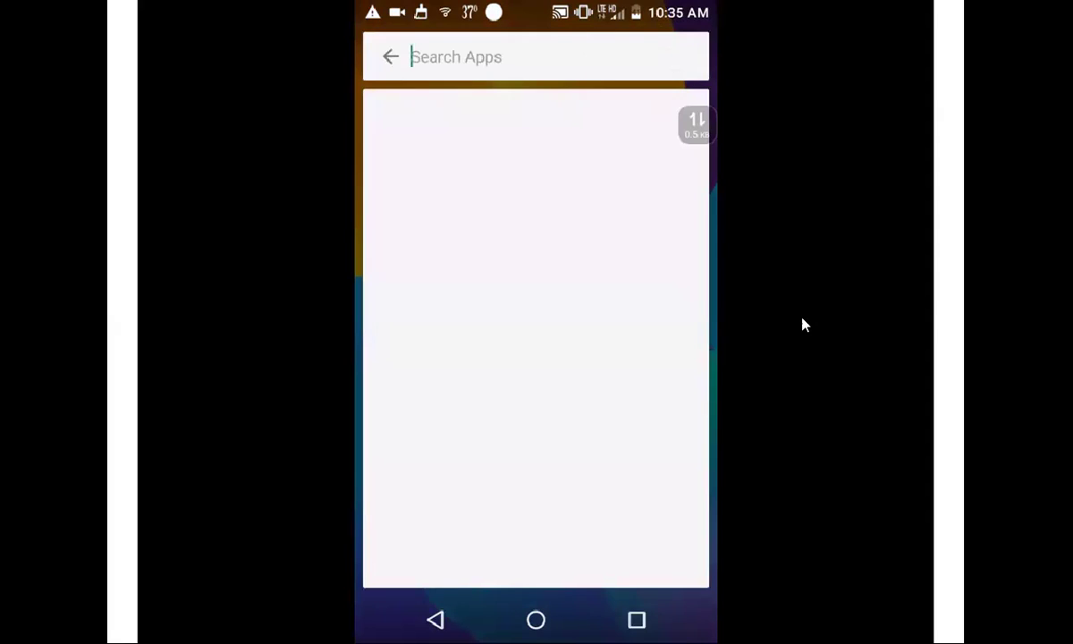
# Enter 'Andropen Offi' in the launcher's app search so AndrOpen Office shows up.
pyautogui.write('A')
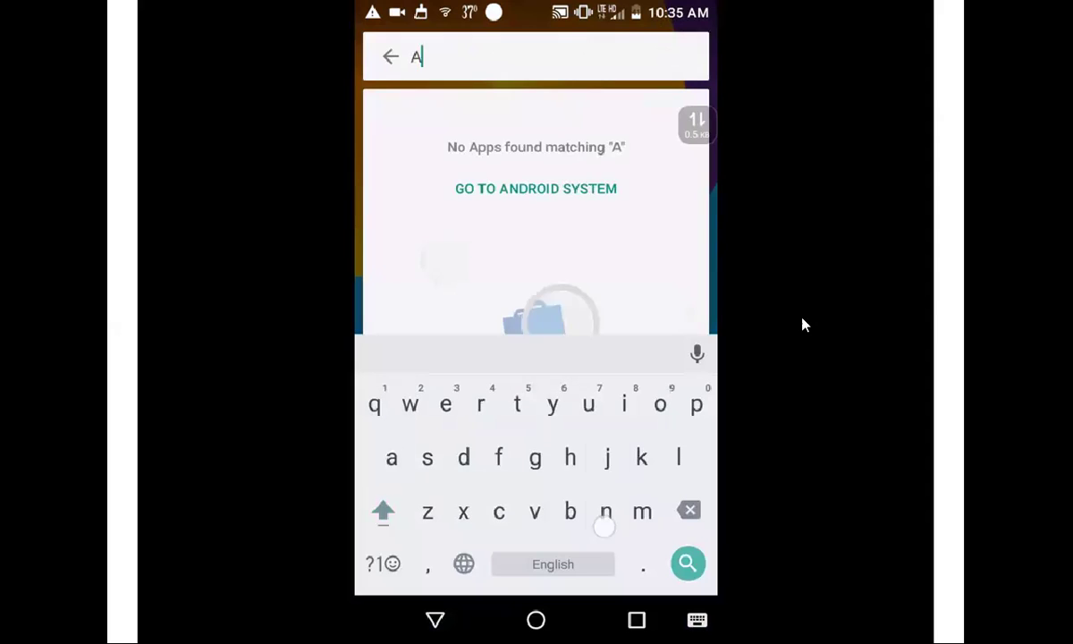
pyautogui.write('ndr ')
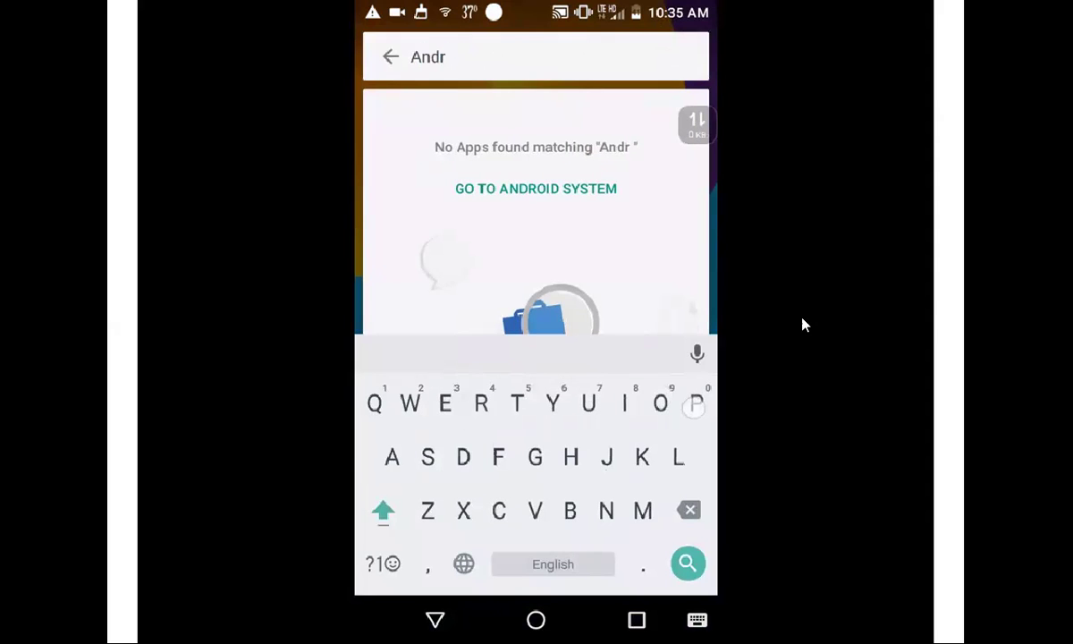
pyautogui.write('Open ')
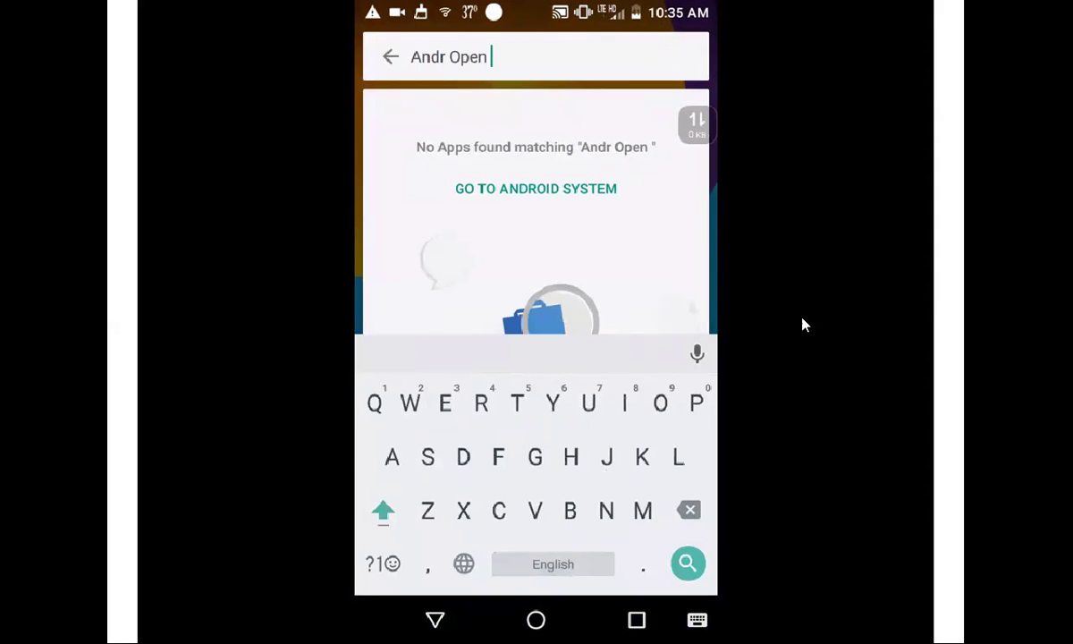
pyautogui.write('O')
pyautogui.write('d')
pyautogui.press('BackSpace')
pyautogui.press('BackSpace')
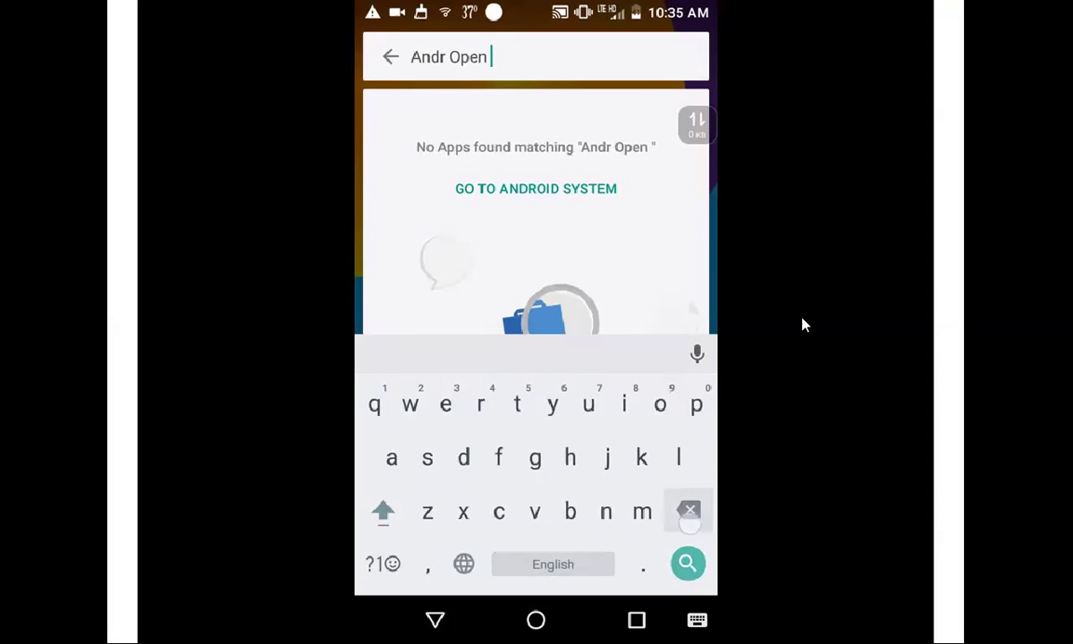
pyautogui.press('BackSpace')
pyautogui.press('BackSpace')
pyautogui.press('BackSpace')
pyautogui.press('BackSpace')
pyautogui.press('BackSpace')
pyautogui.press('BackSpace')
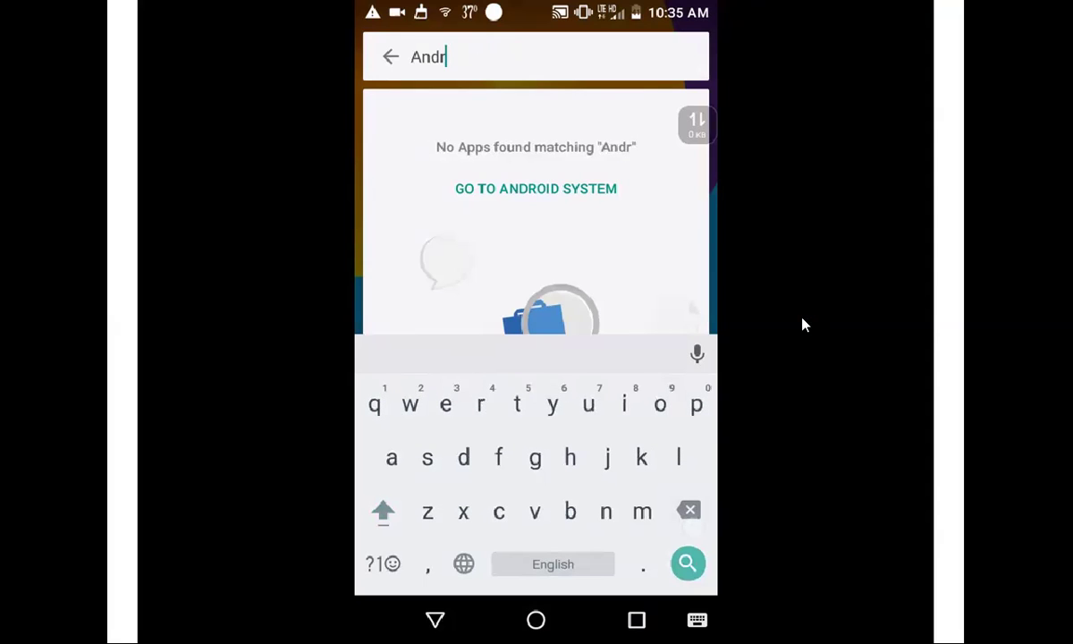
pyautogui.write('o')
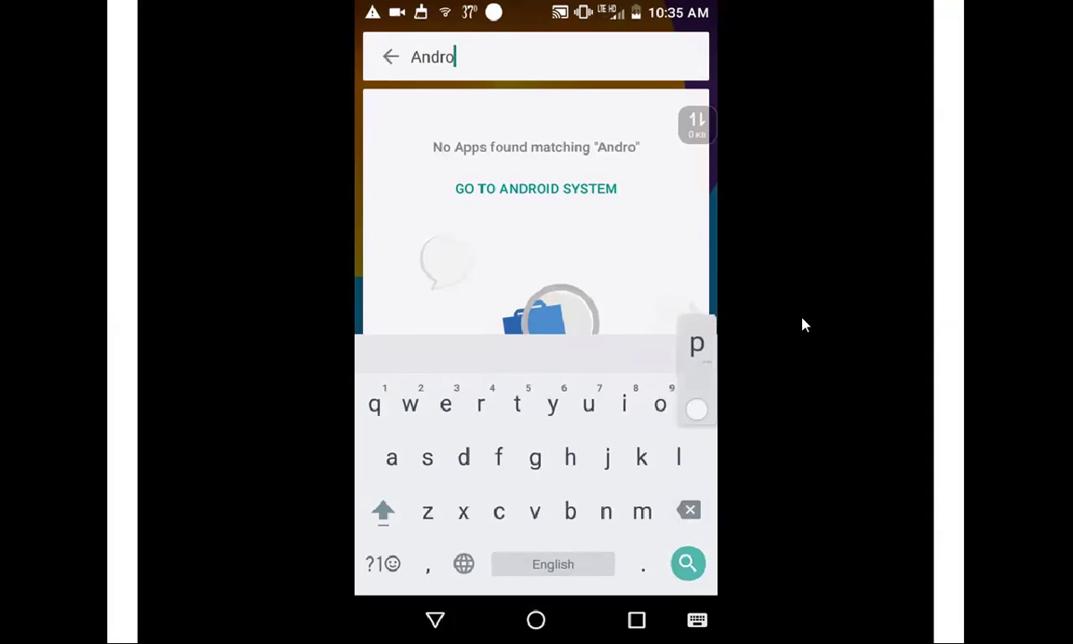
pyautogui.write('pen O')
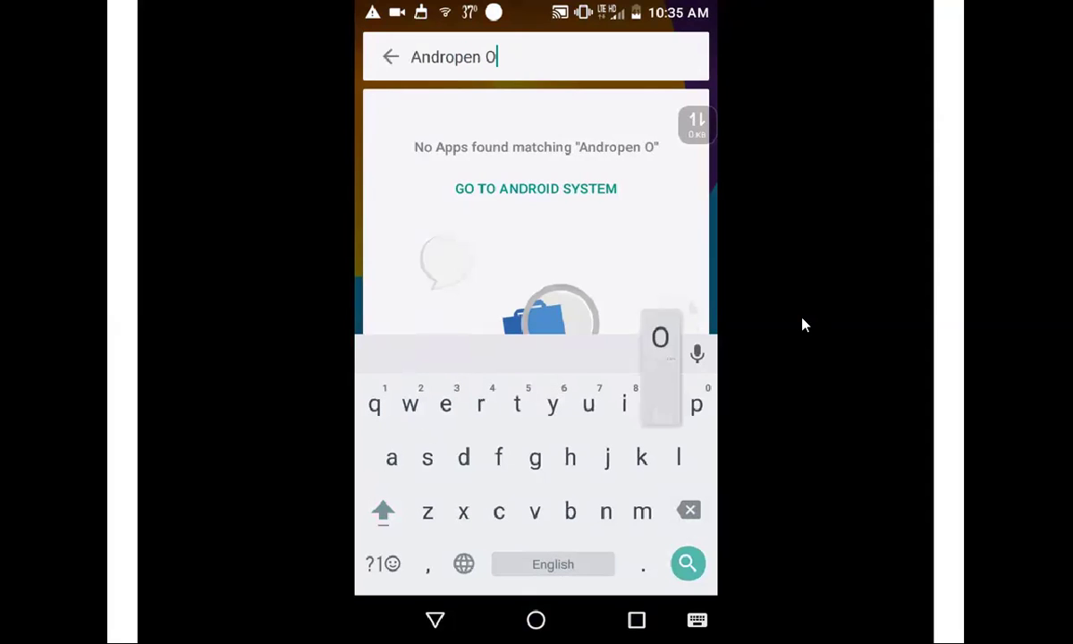
pyautogui.write('ffic')
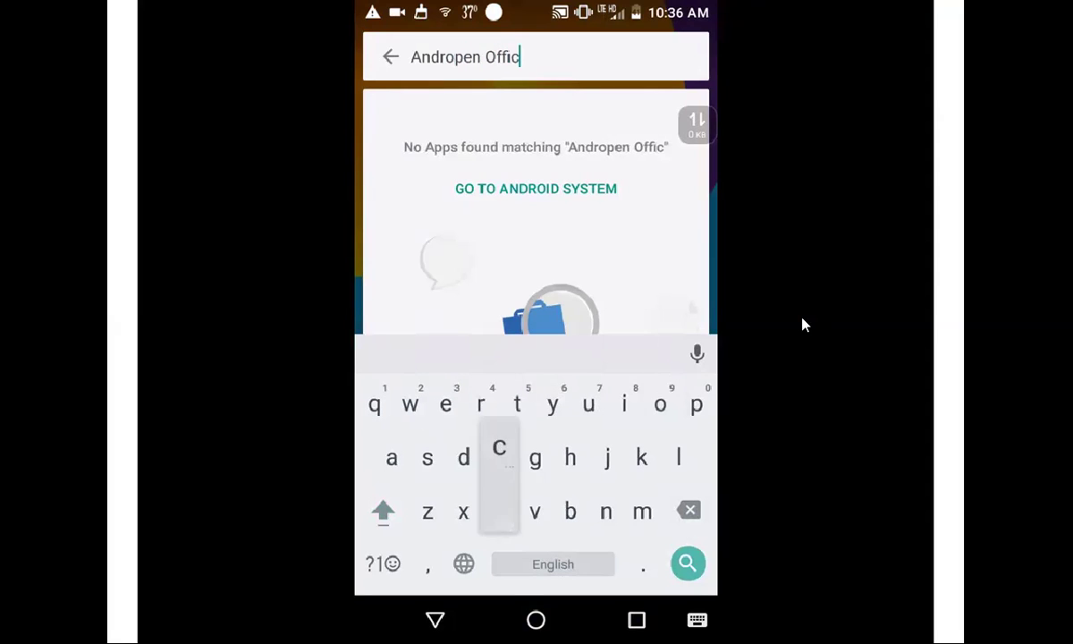
pyautogui.press('BackSpace')
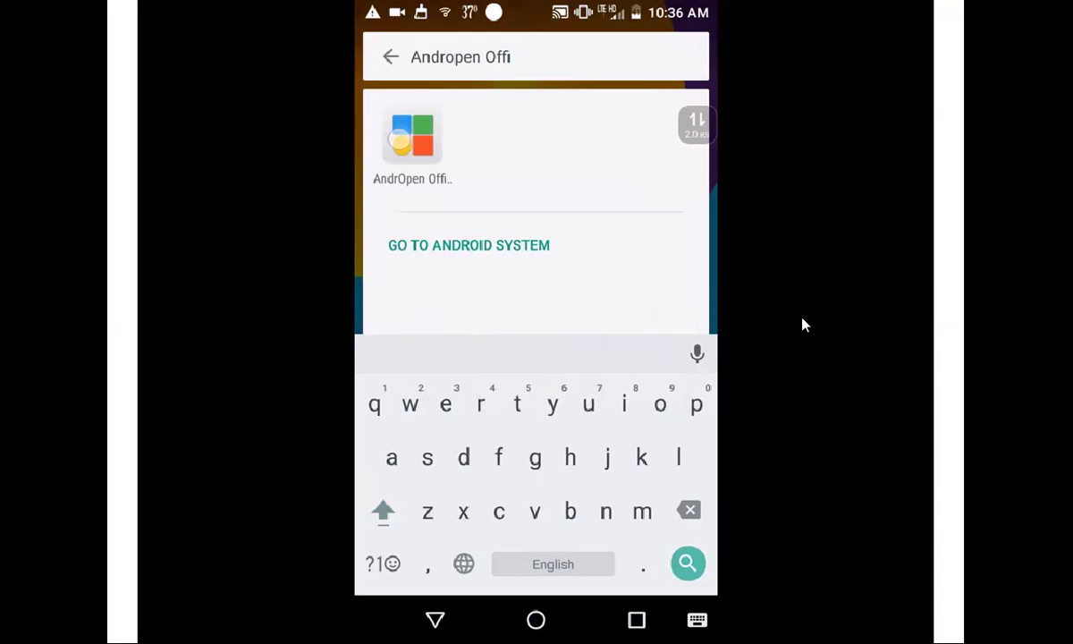